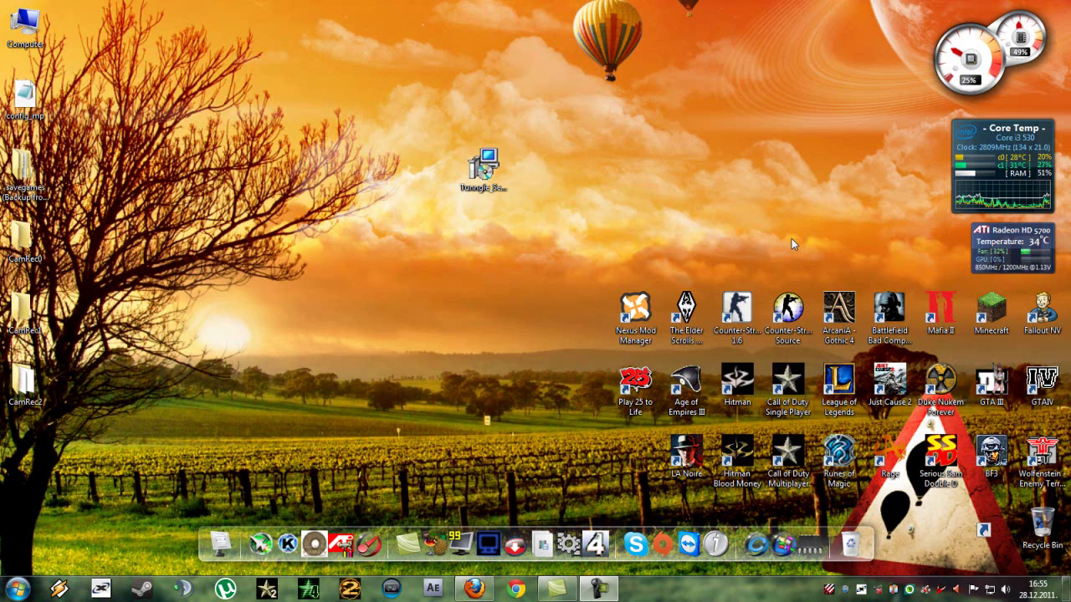
View the Tunngle download page in Firefox and return to the desktop.
drag(398, 140, 564, 223)
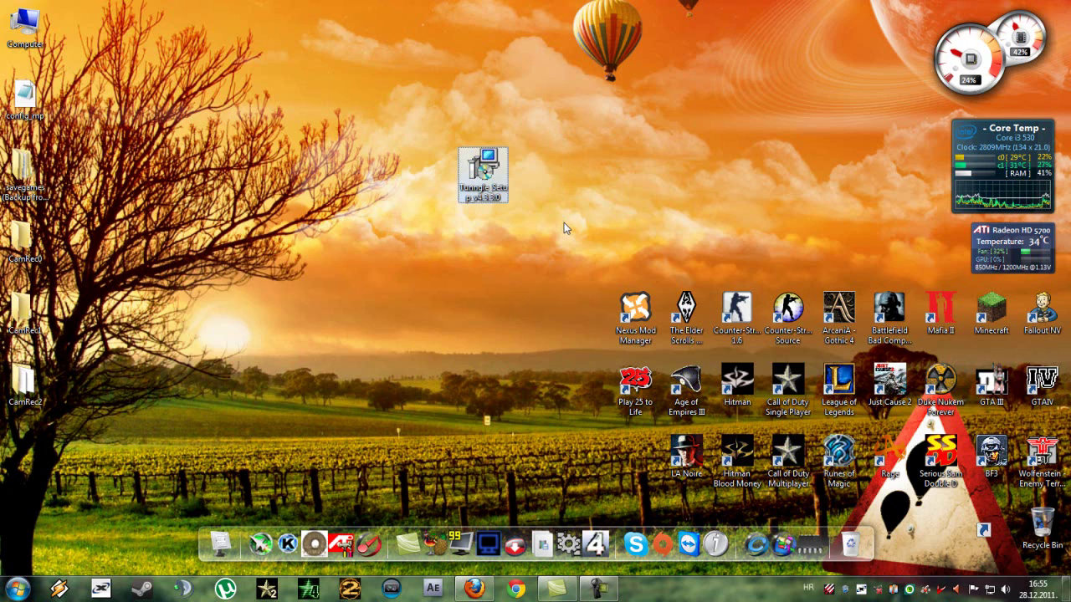
drag(533, 116, 388, 283)
drag(393, 127, 682, 265)
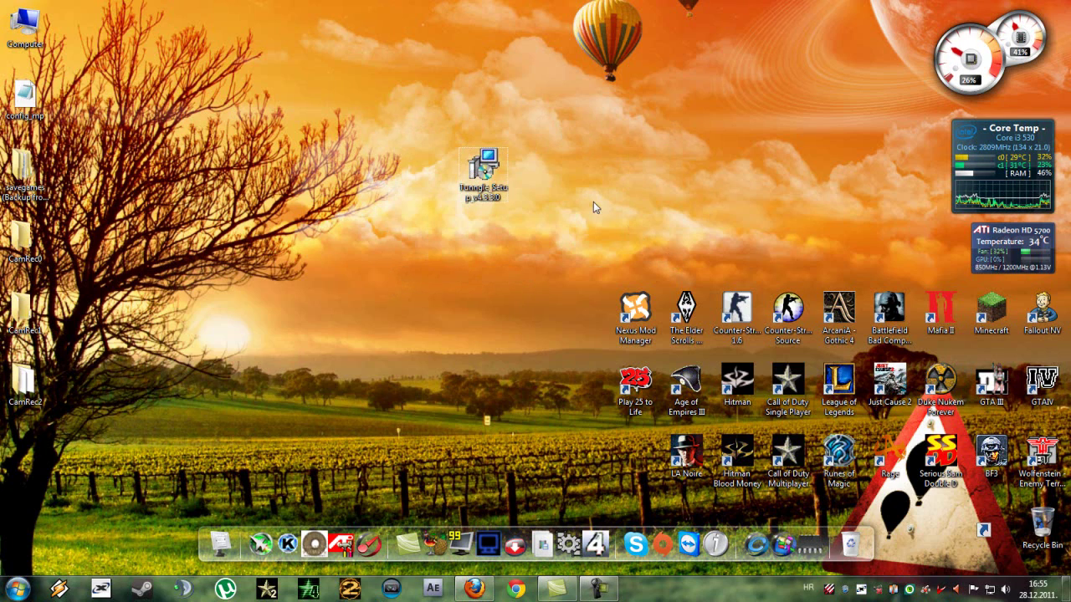
click(475, 589)
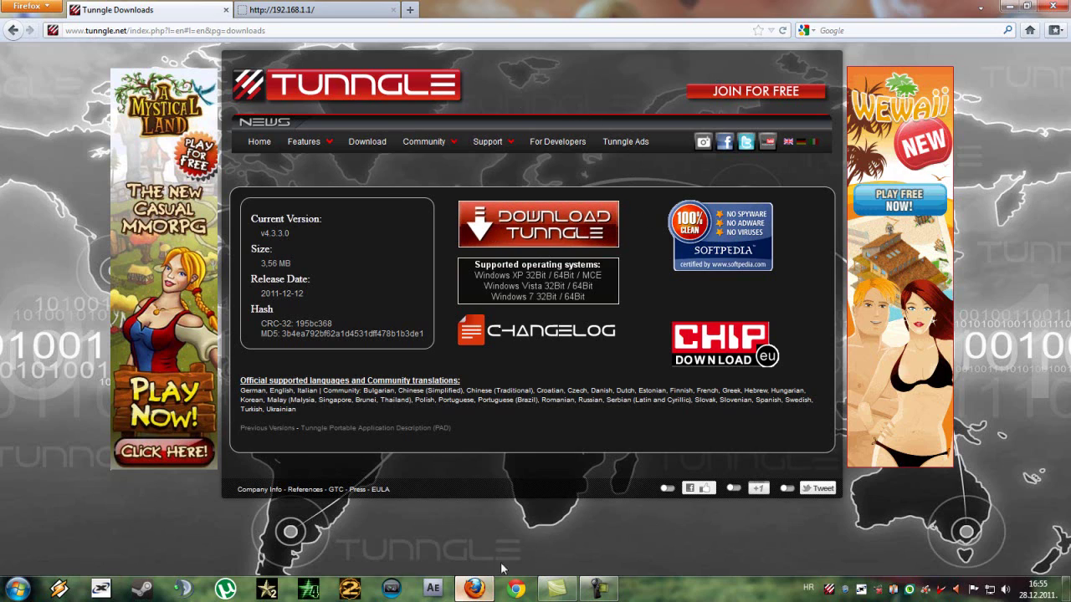
click(475, 590)
drag(425, 121, 611, 215)
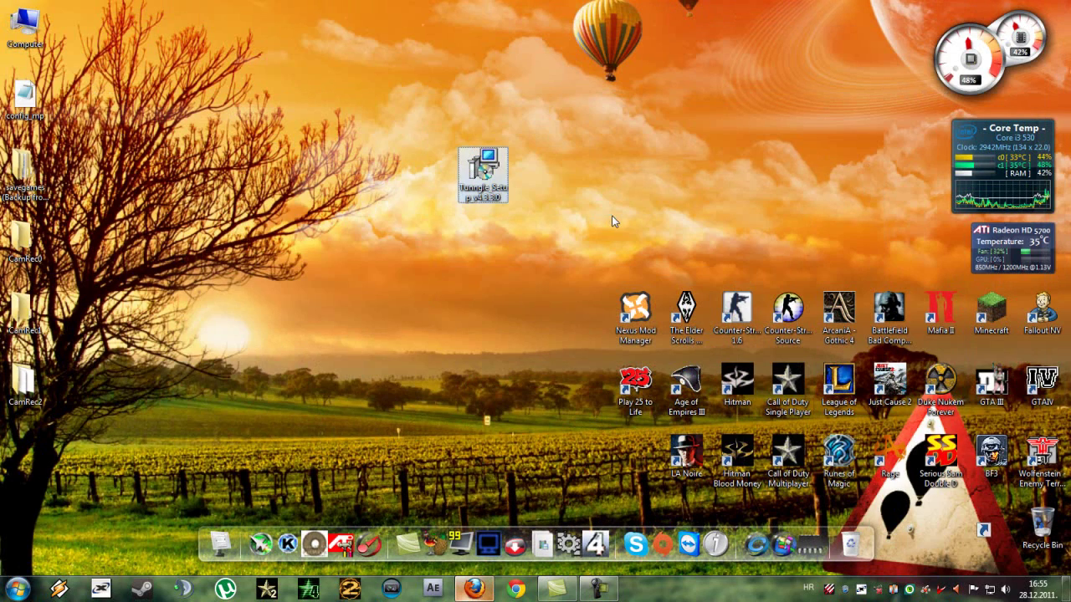
click(661, 186)
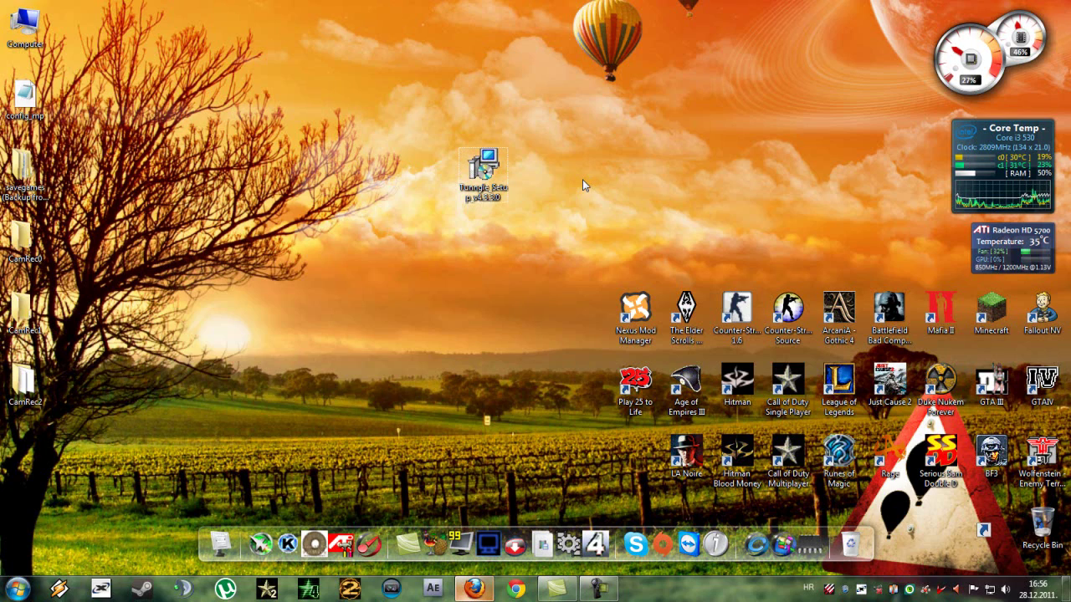
drag(397, 132, 620, 239)
click(613, 241)
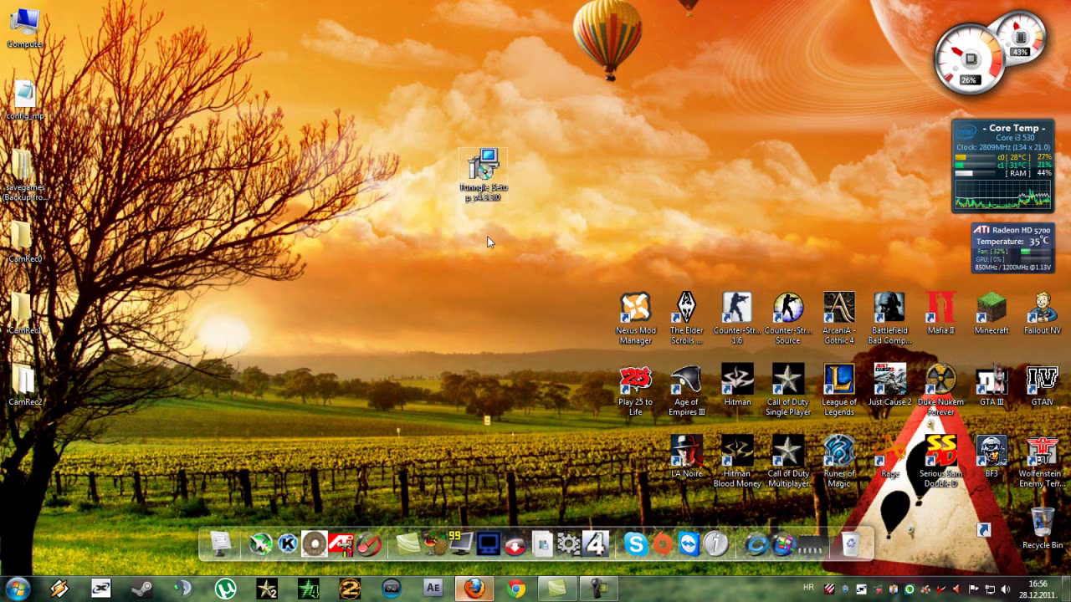
drag(392, 130, 588, 218)
click(588, 222)
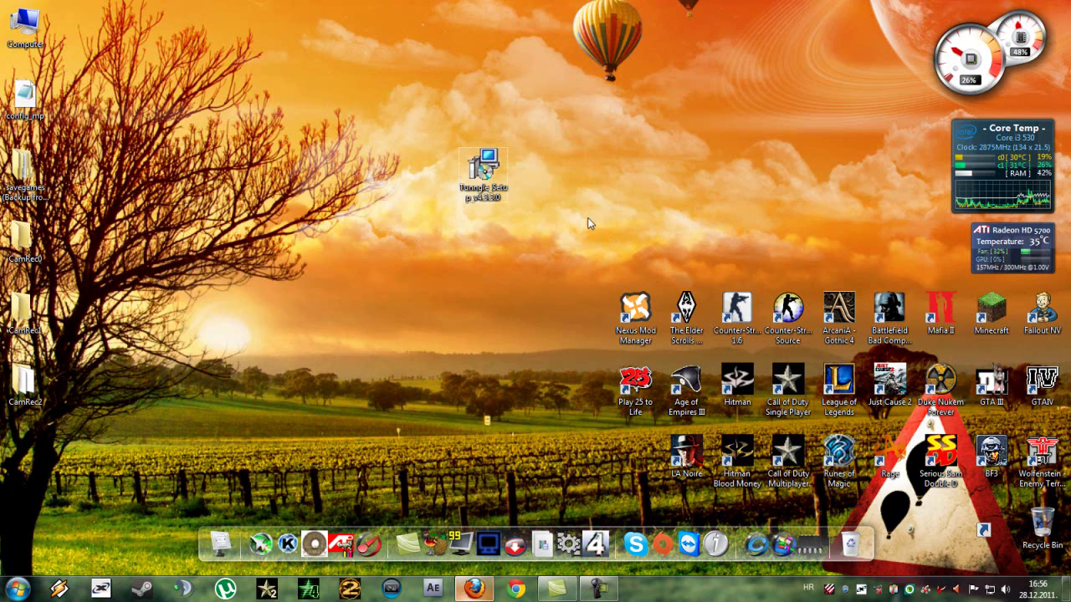
Switch to Firefox and bring up the router's Virtual Server settings at 192.168.1.1.
click(482, 590)
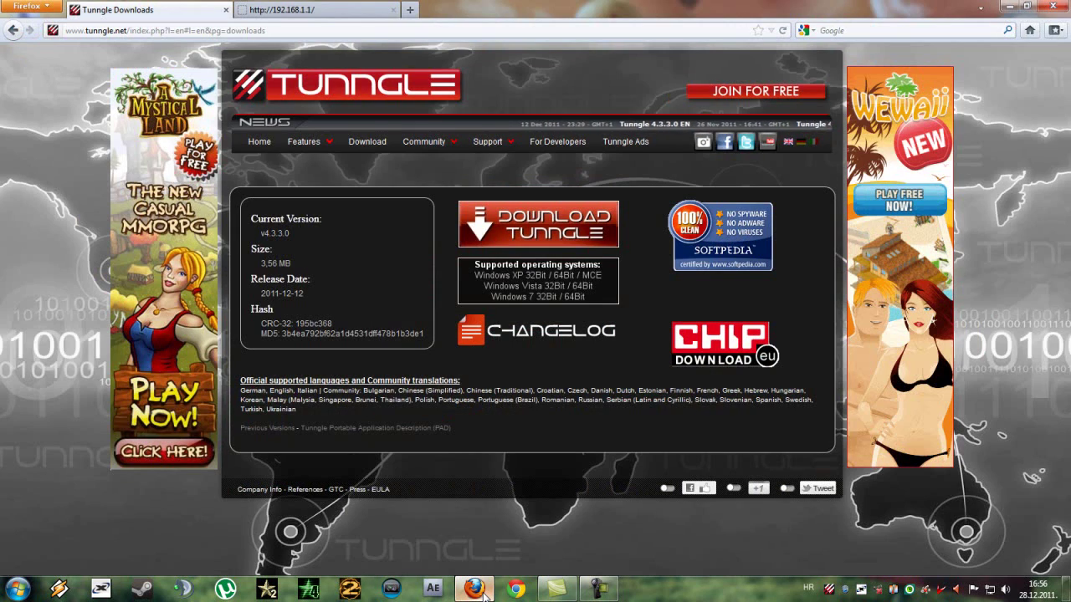
click(280, 10)
click(118, 31)
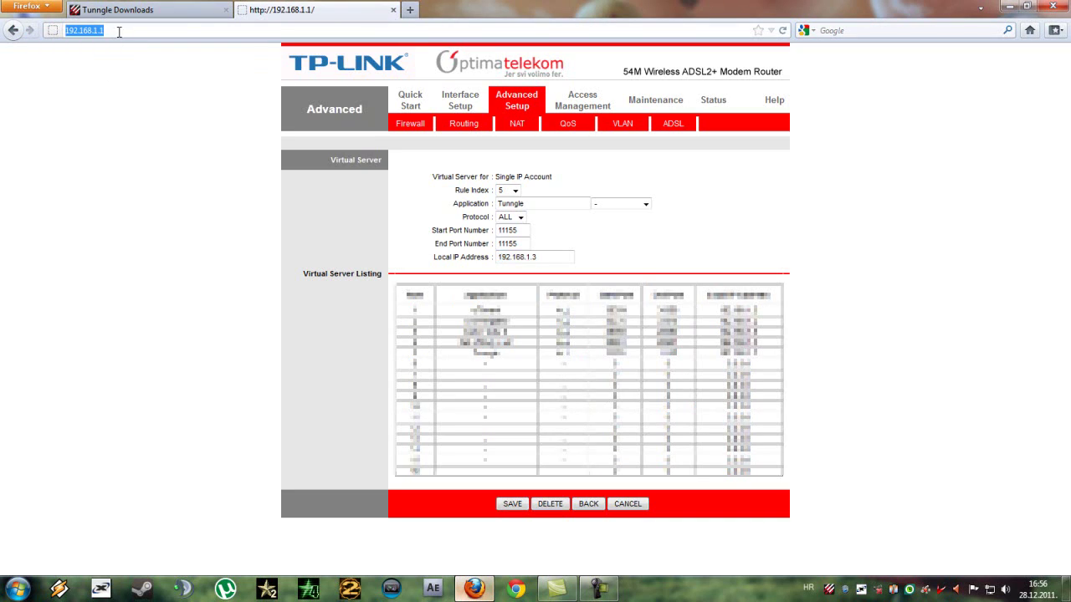
click(103, 159)
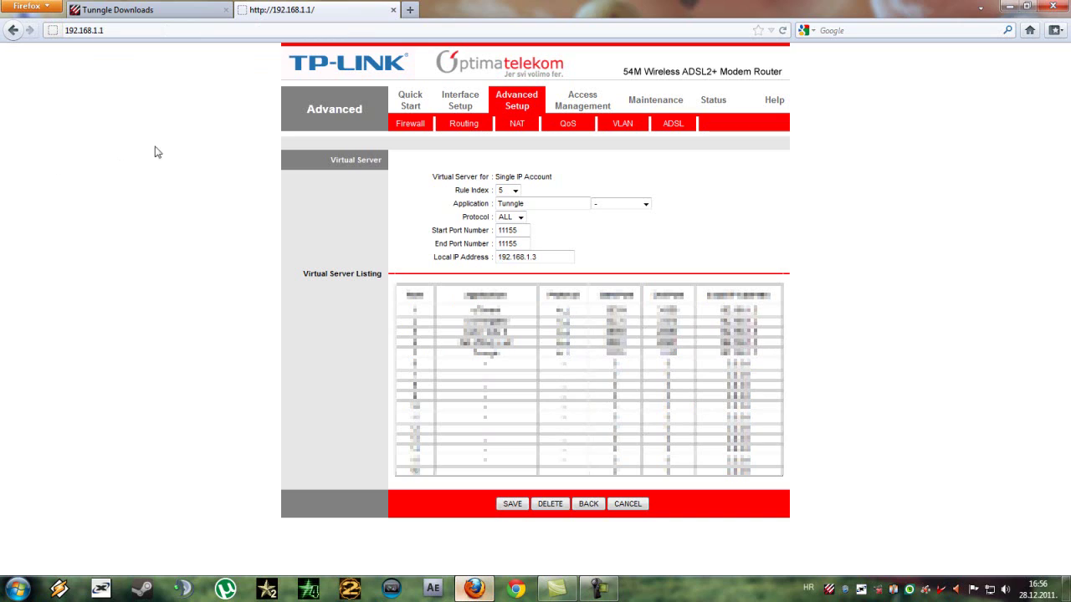
click(67, 34)
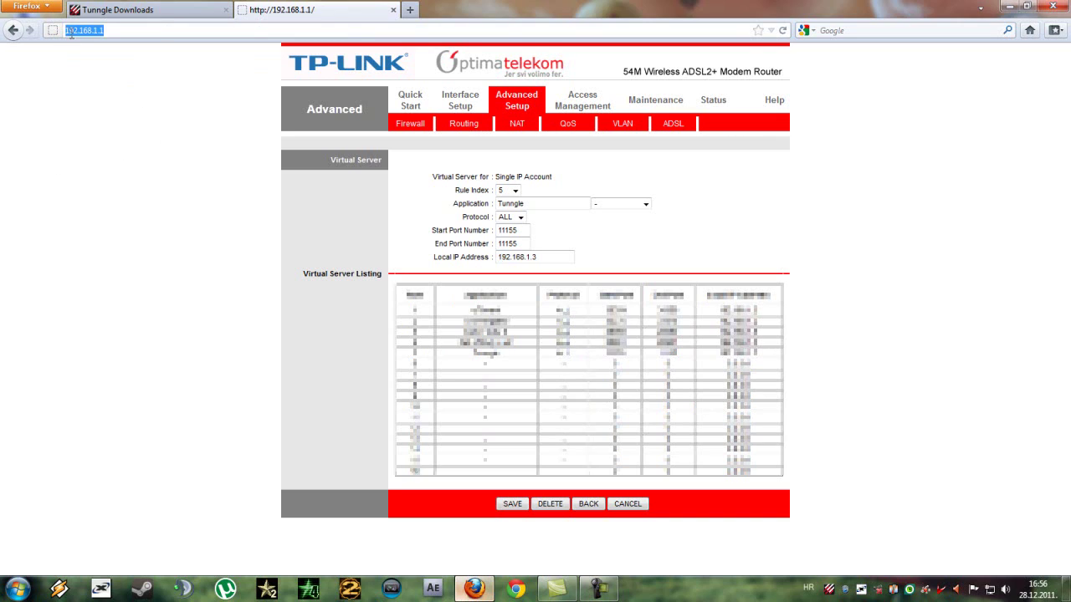
click(142, 31)
drag(149, 148, 664, 229)
click(664, 229)
Check the forwarded router port in Tunngle's system options, closing the options and hiding the Tunngle window when done.
click(834, 594)
click(457, 130)
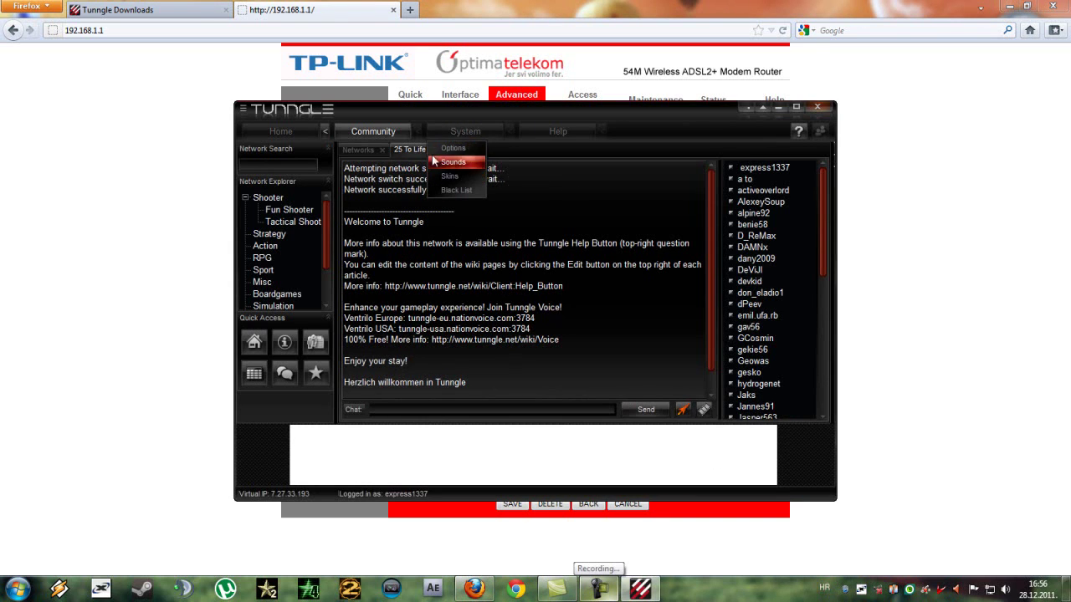
click(453, 148)
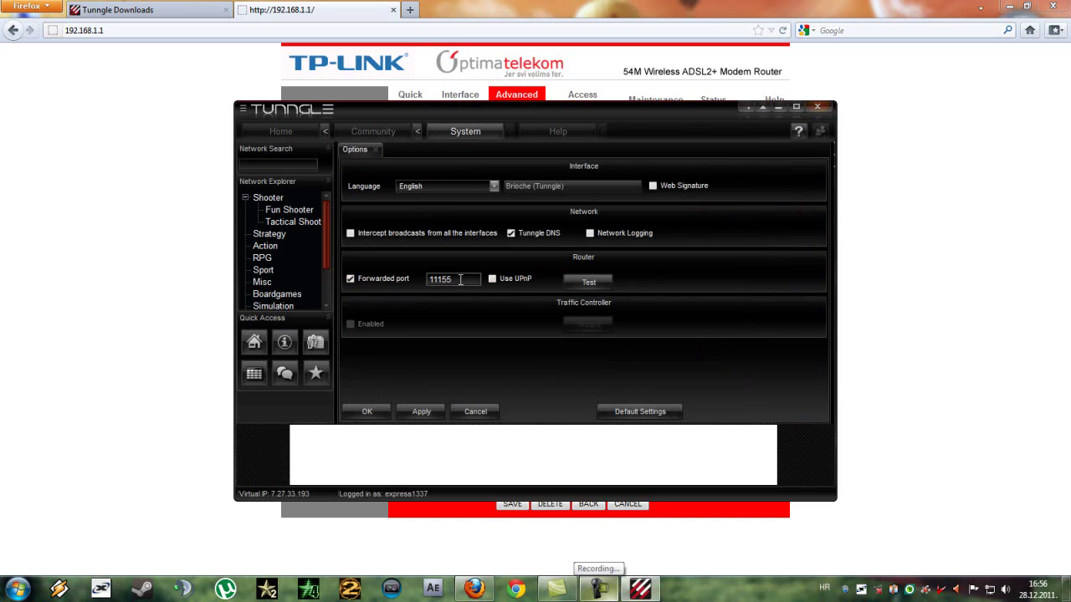
click(376, 149)
click(747, 106)
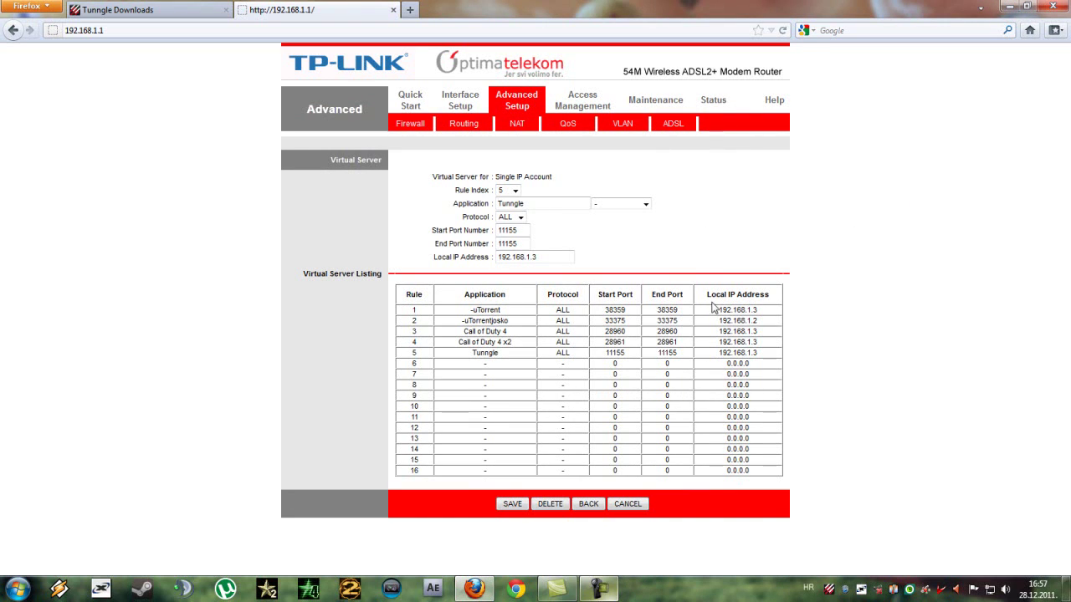
Open a command prompt and run ipconfig to look up the computer's IPv4 address.
click(18, 590)
text(cmd)
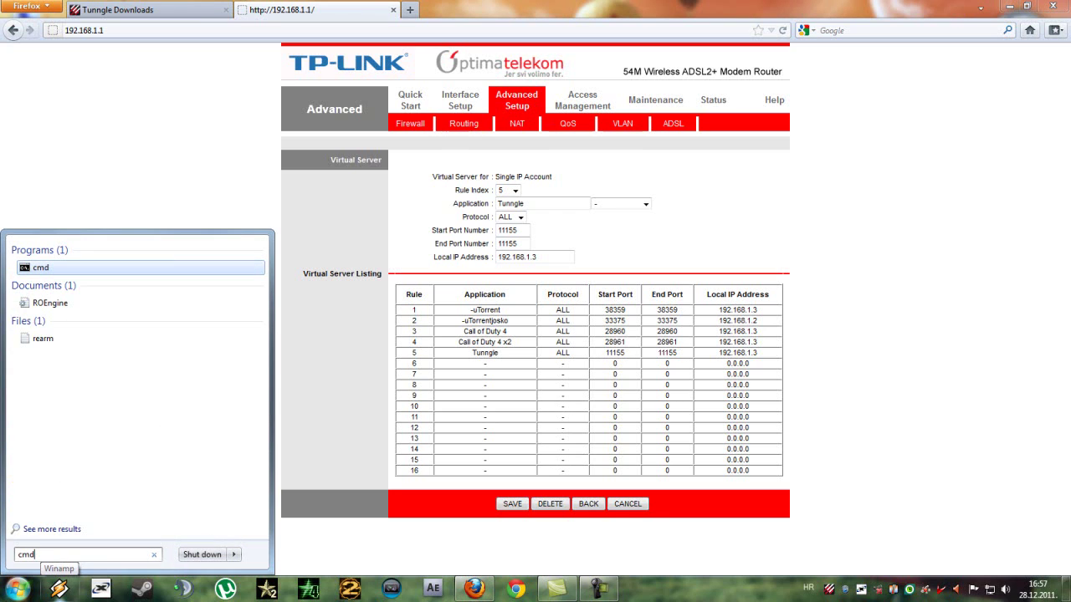
key(Return)
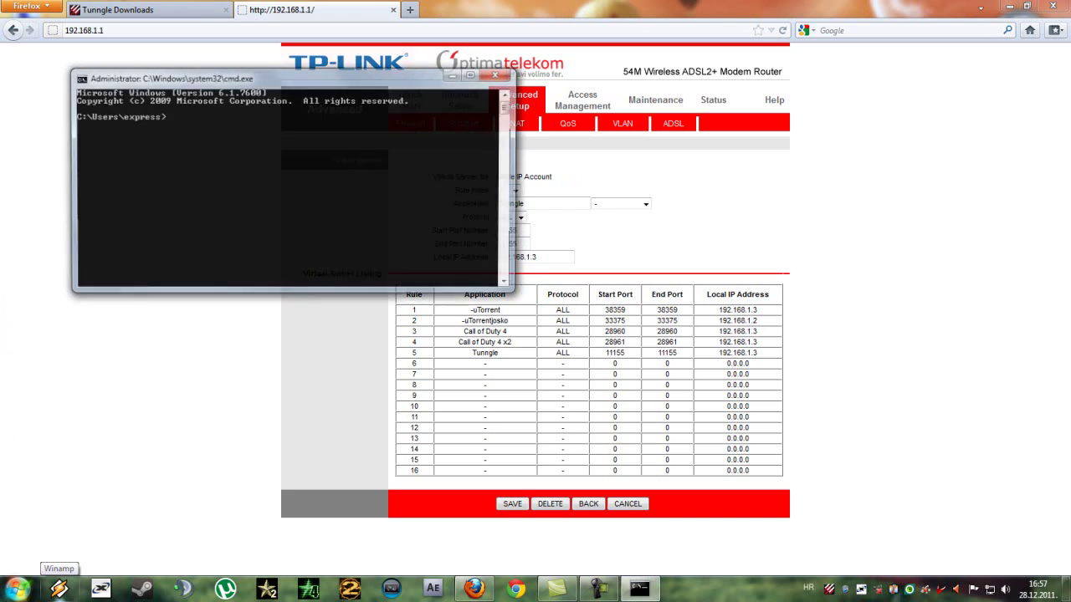
text(ip)
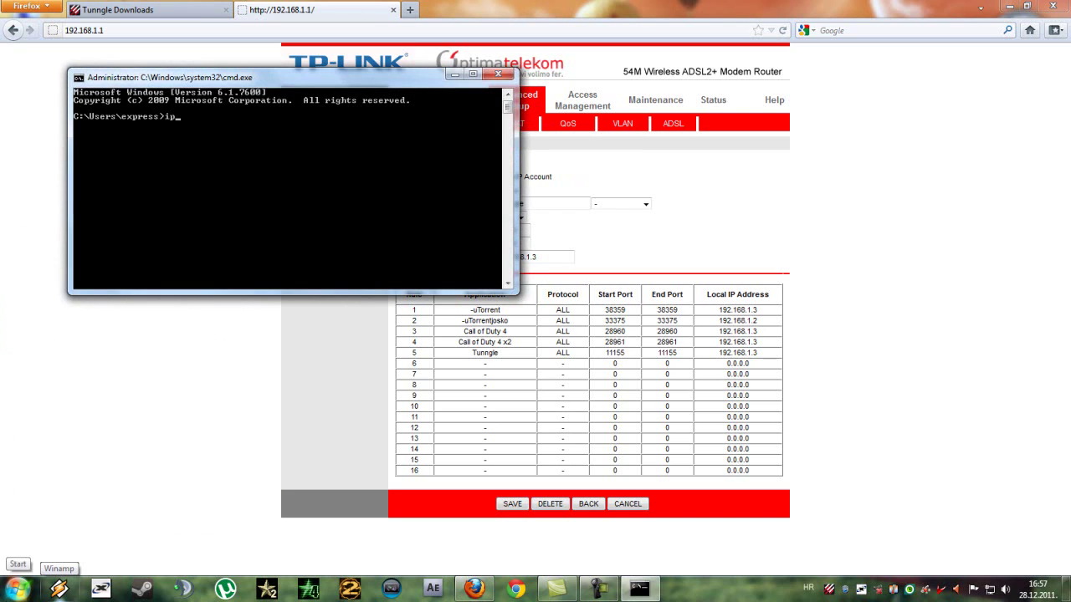
text(config)
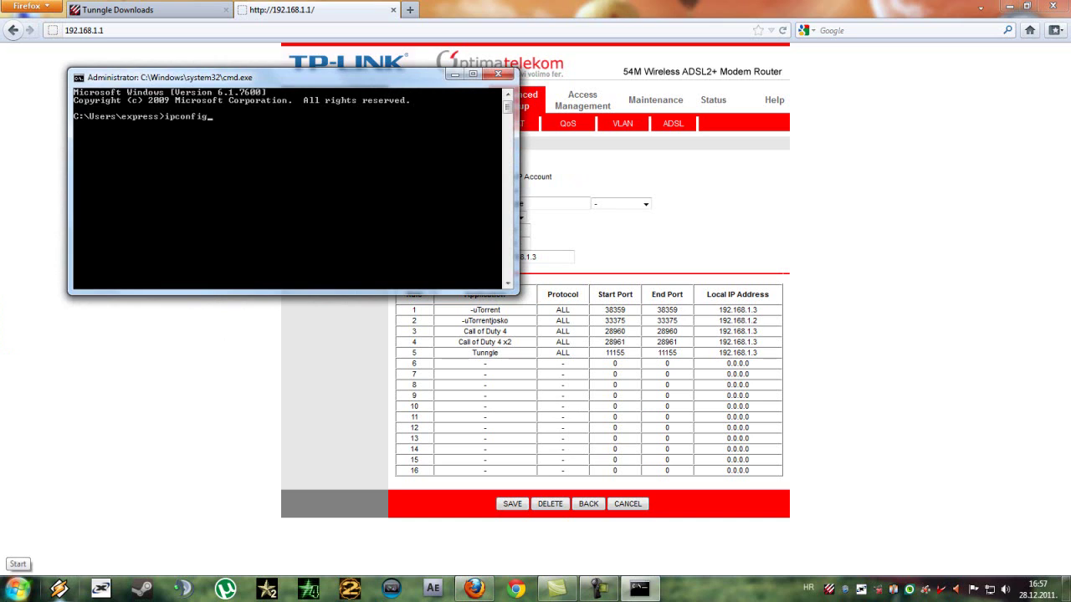
key(Return)
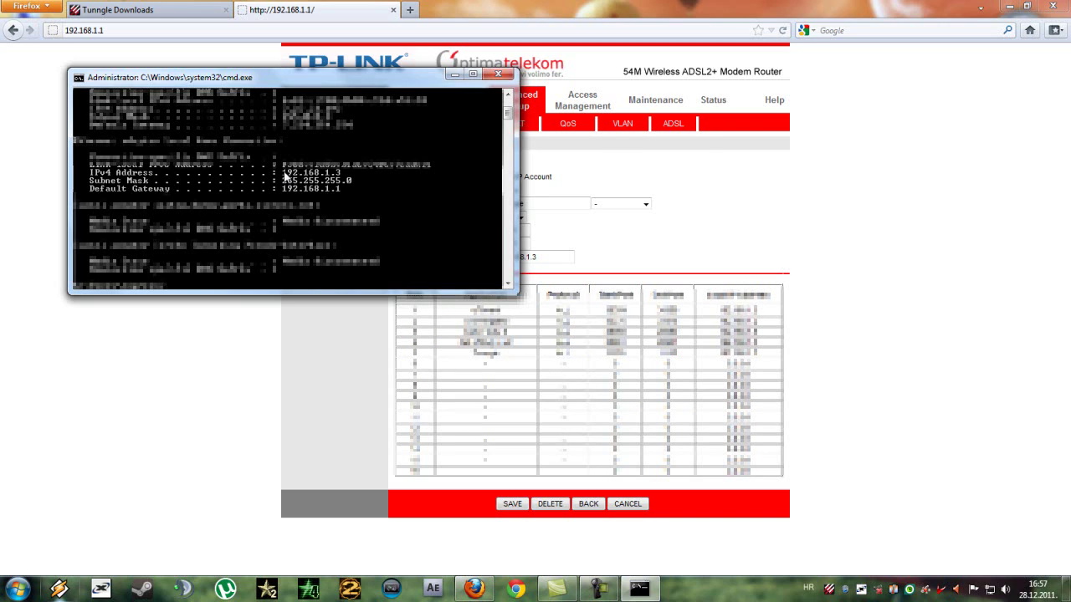
On the router page, check the Tunngle rule's local IP address and choose ALL as its protocol.
click(723, 240)
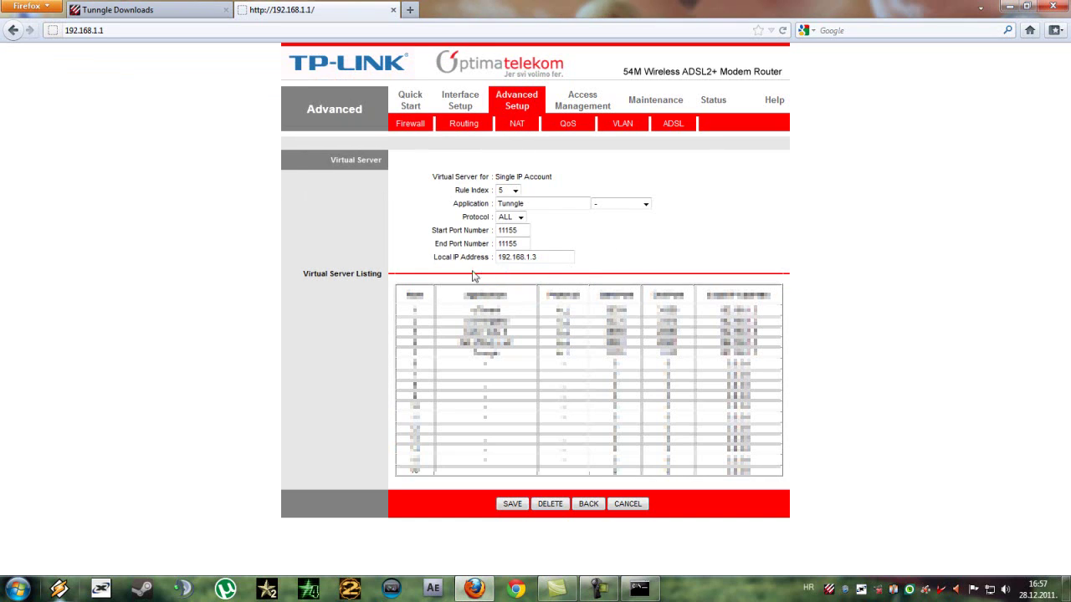
drag(433, 257, 589, 265)
click(655, 251)
click(520, 218)
click(520, 219)
click(520, 219)
click(522, 219)
click(522, 219)
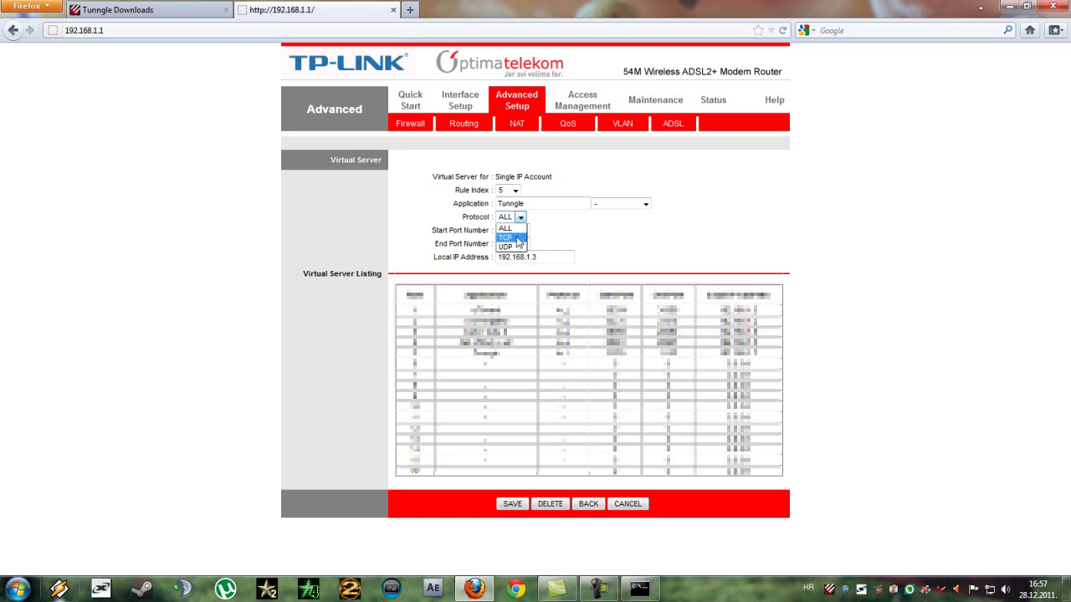
click(506, 227)
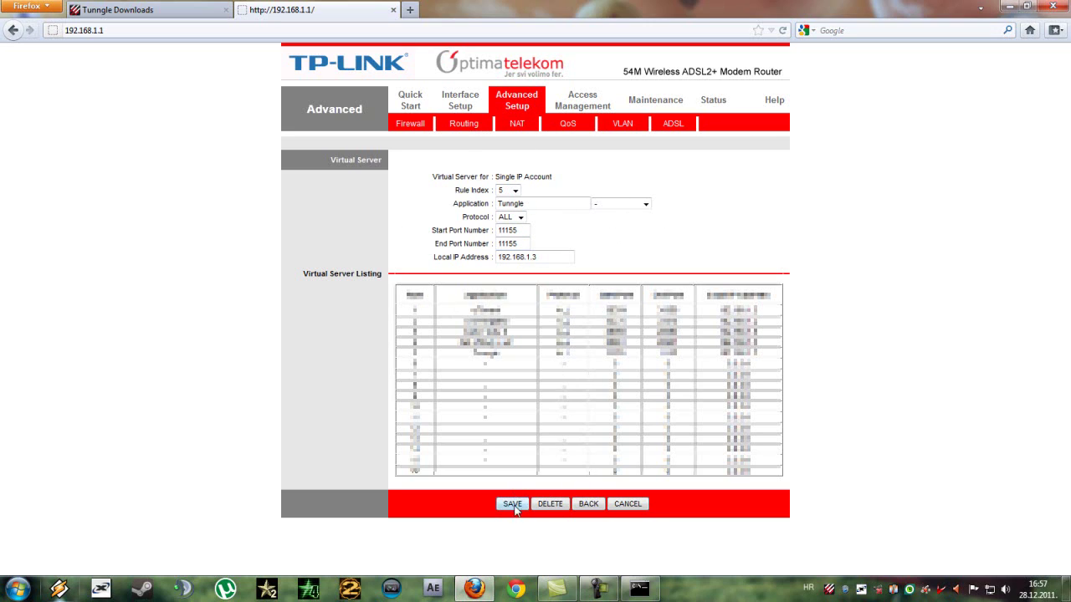
Minimize the browser and close the command prompt.
click(480, 590)
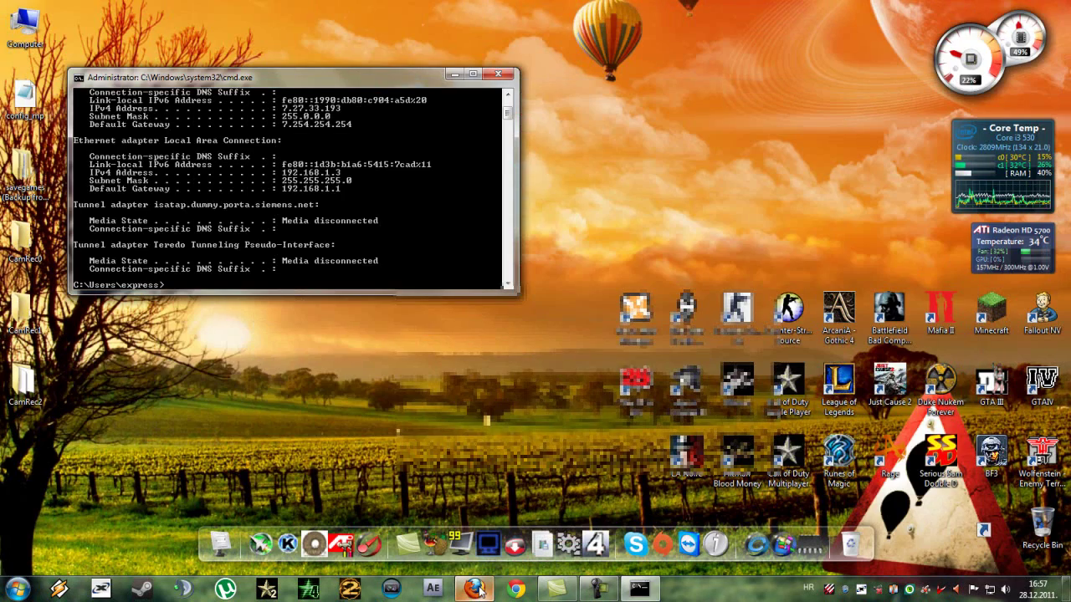
click(499, 73)
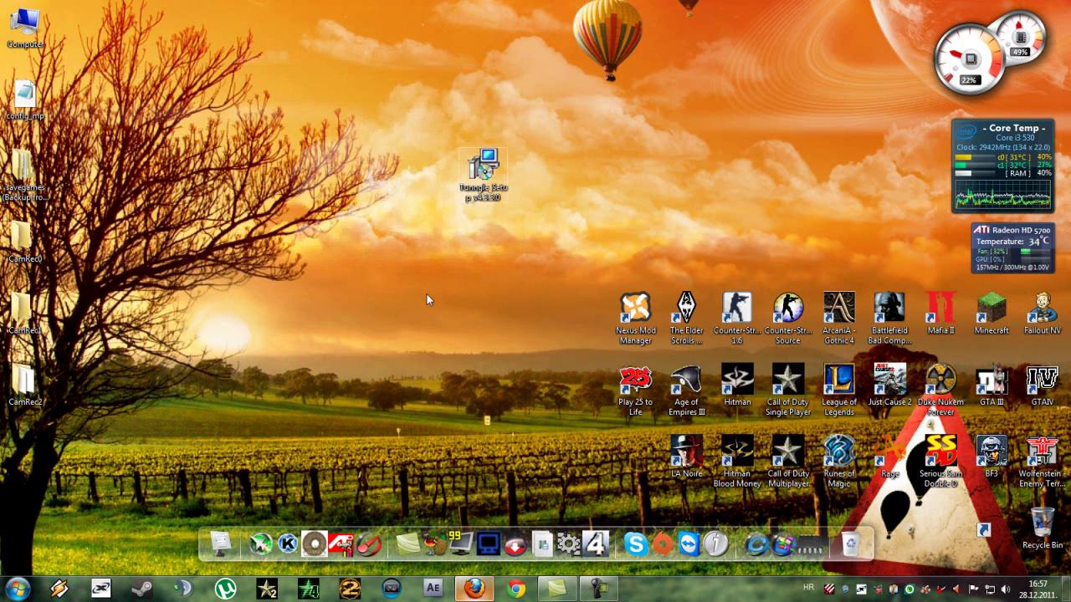
Restore Tunngle, find 25 To Life among the Shooter networks and go to its network lobby.
double_click(834, 590)
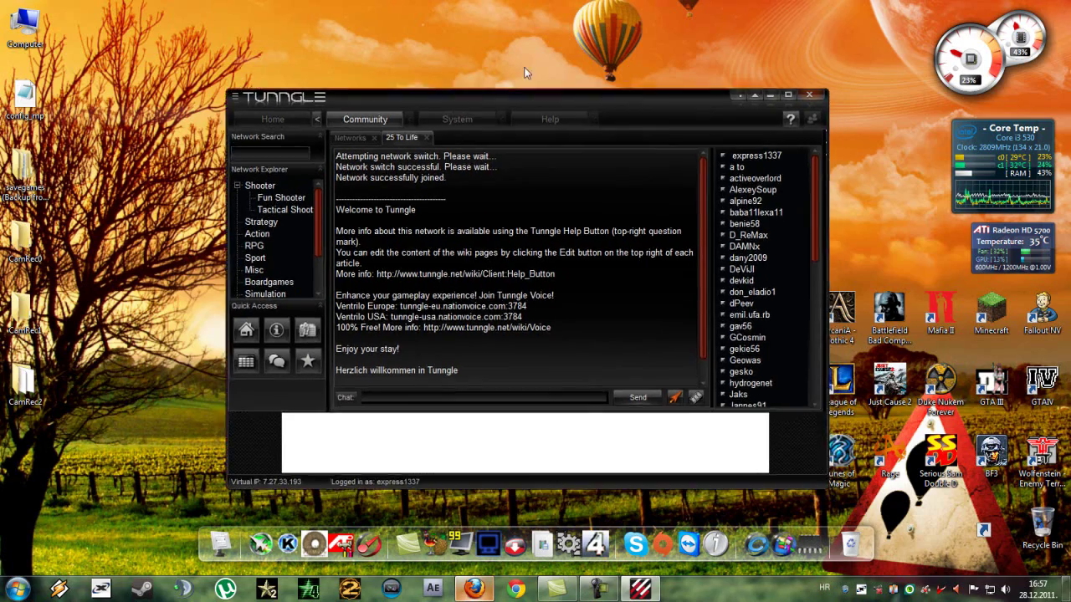
drag(254, 104, 290, 69)
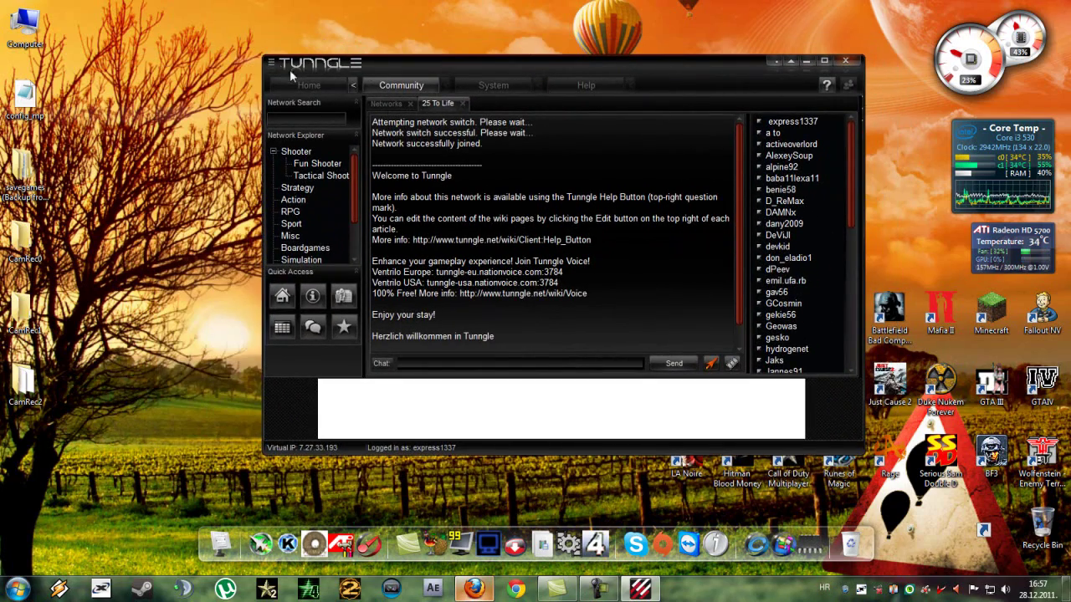
click(296, 152)
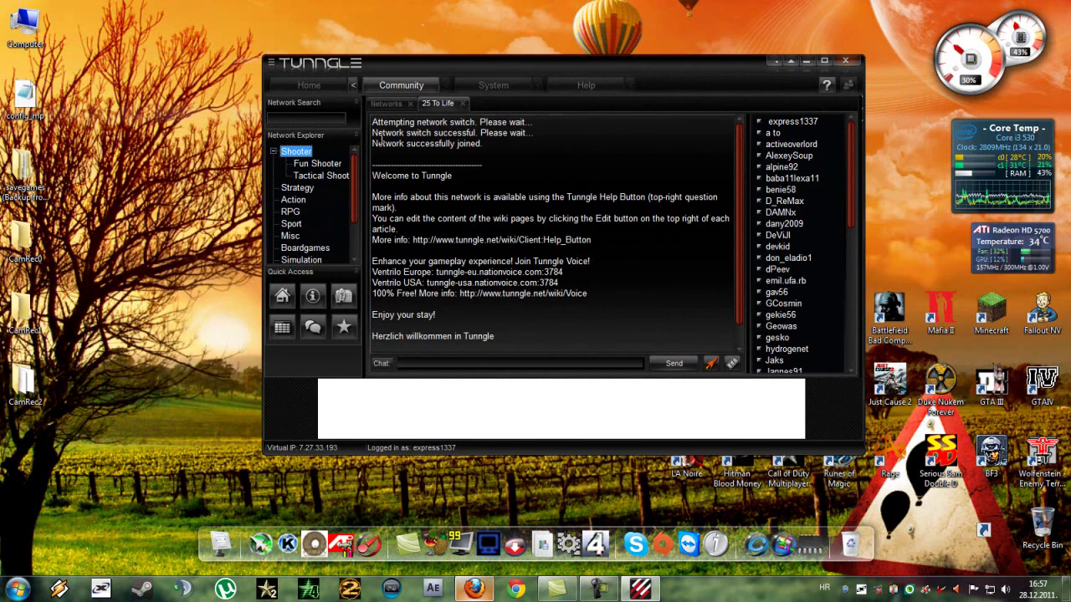
click(299, 156)
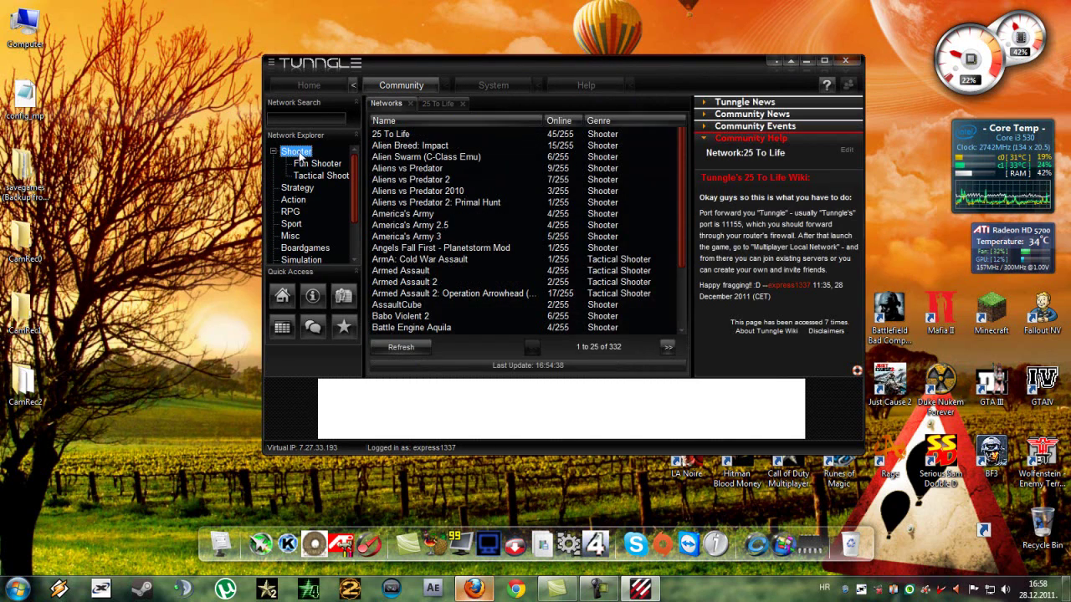
click(399, 136)
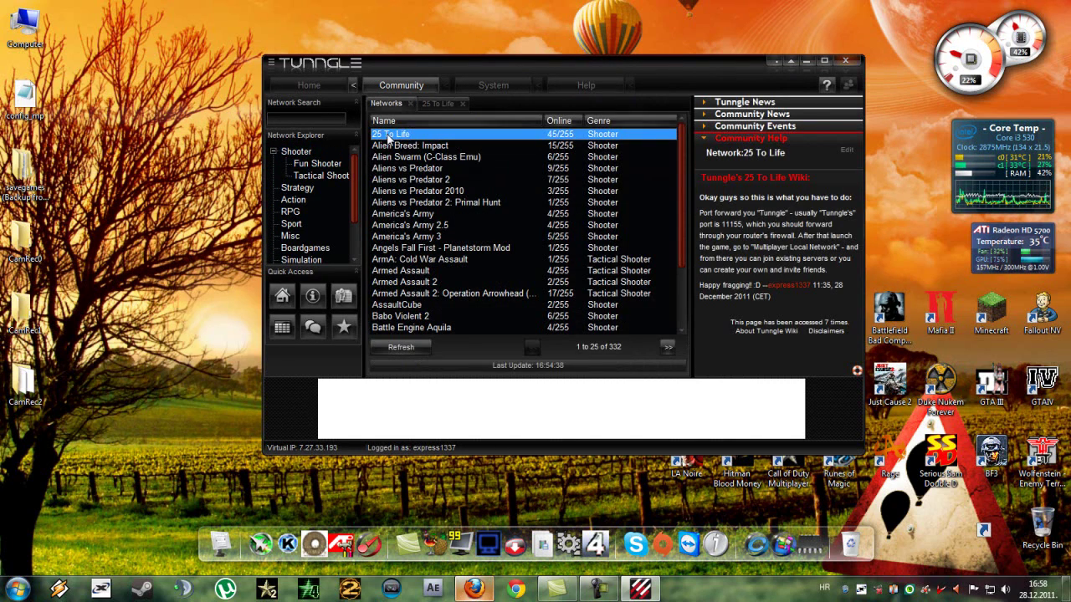
click(435, 105)
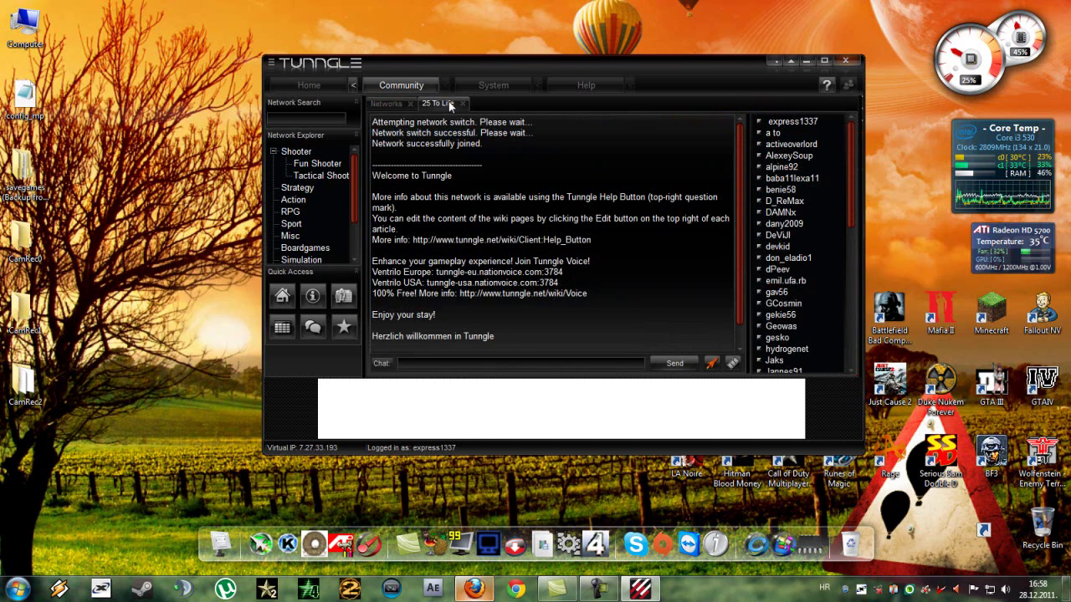
Look through the full list of players in the 25 To Life network.
click(804, 124)
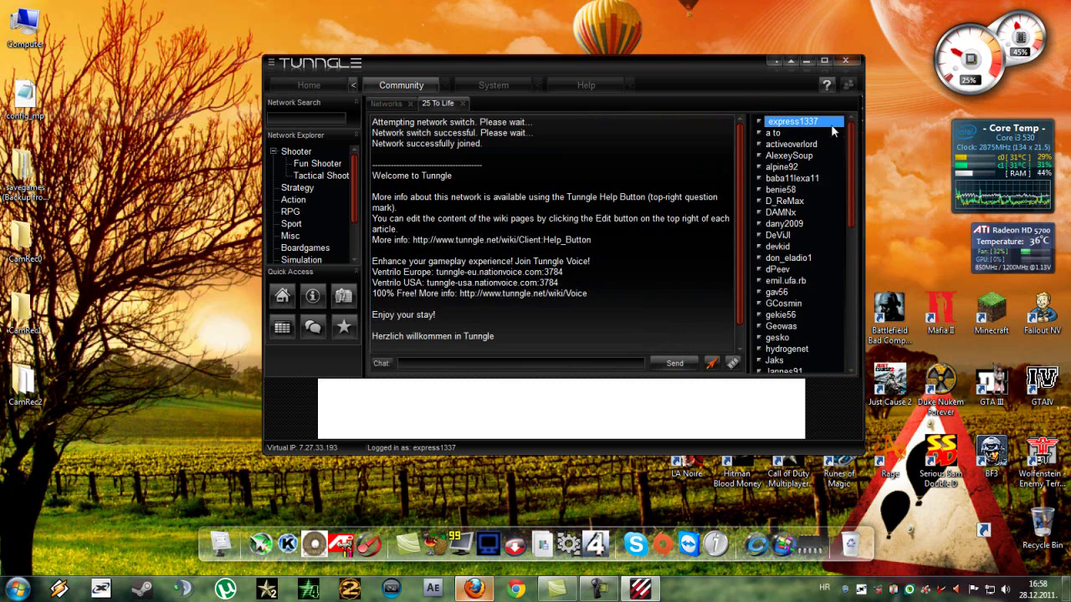
scroll(796, 259, down, 15)
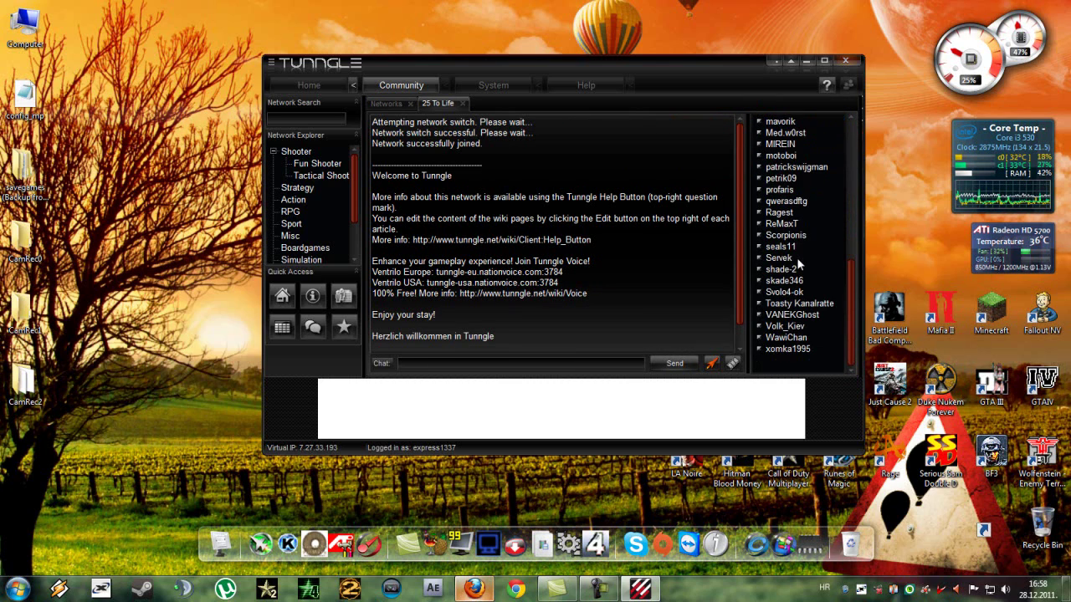
scroll(799, 275, up, 15)
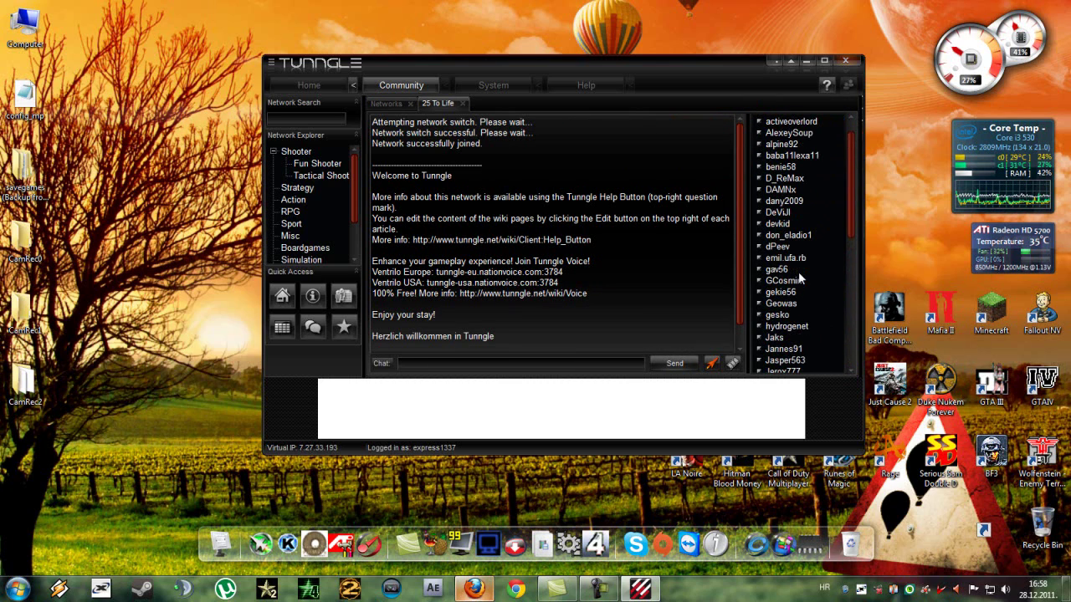
mouse_move(852, 138)
mouse_down()
mouse_move(850, 281)
mouse_move(847, 131)
mouse_up()
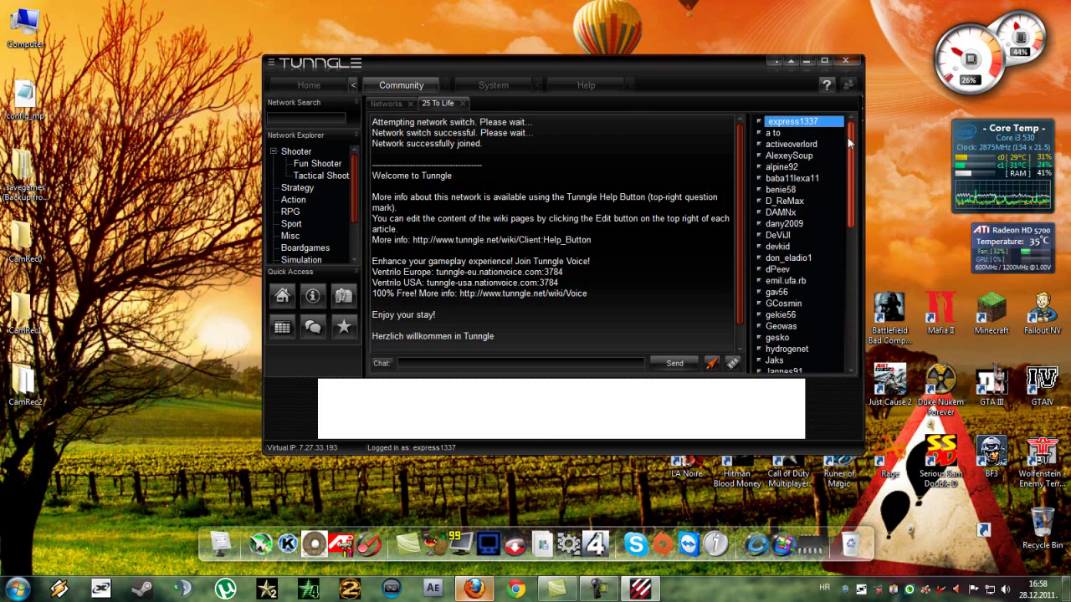
Read the Tunngle community help for the 25 To Life network and hide the Tunngle window.
click(828, 87)
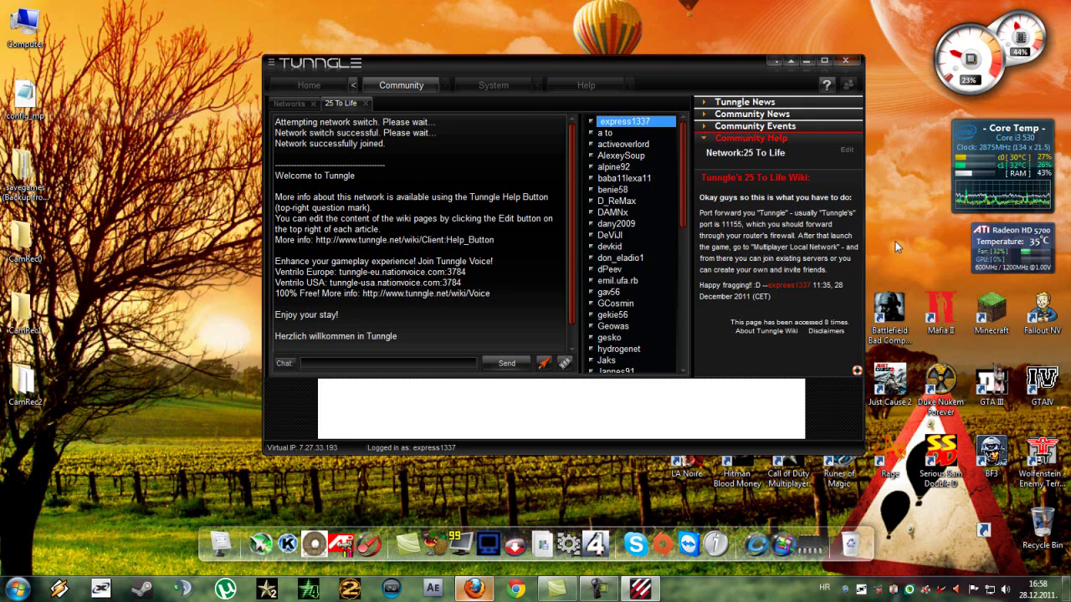
click(896, 241)
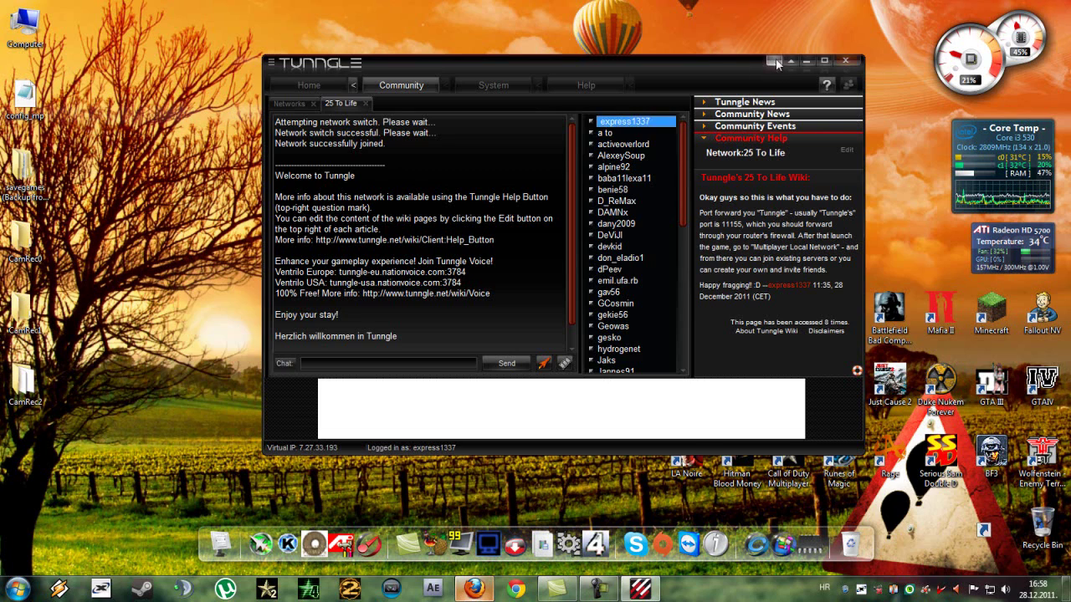
click(776, 62)
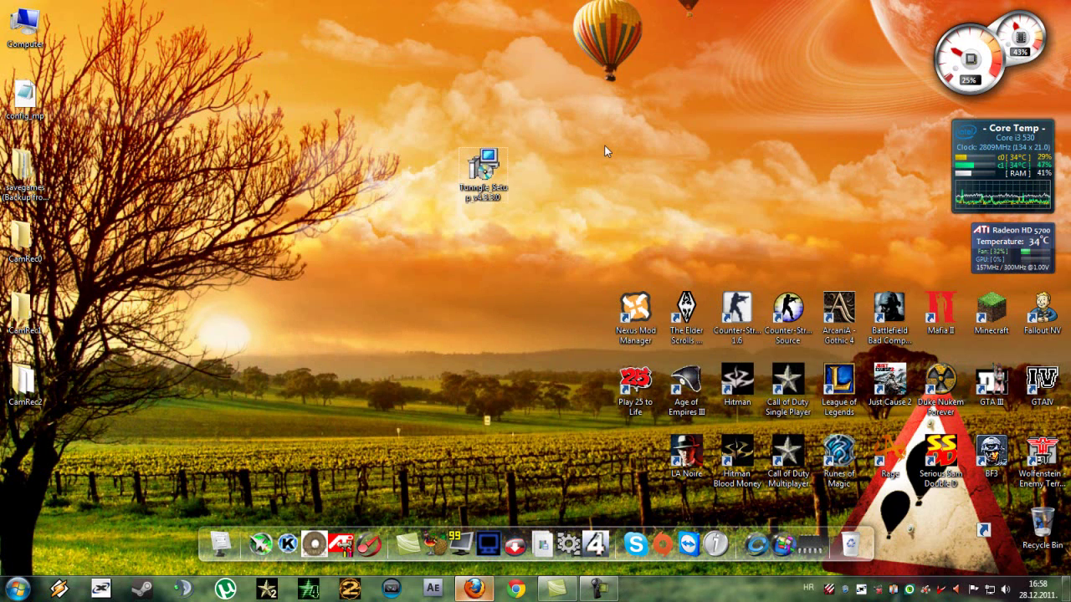